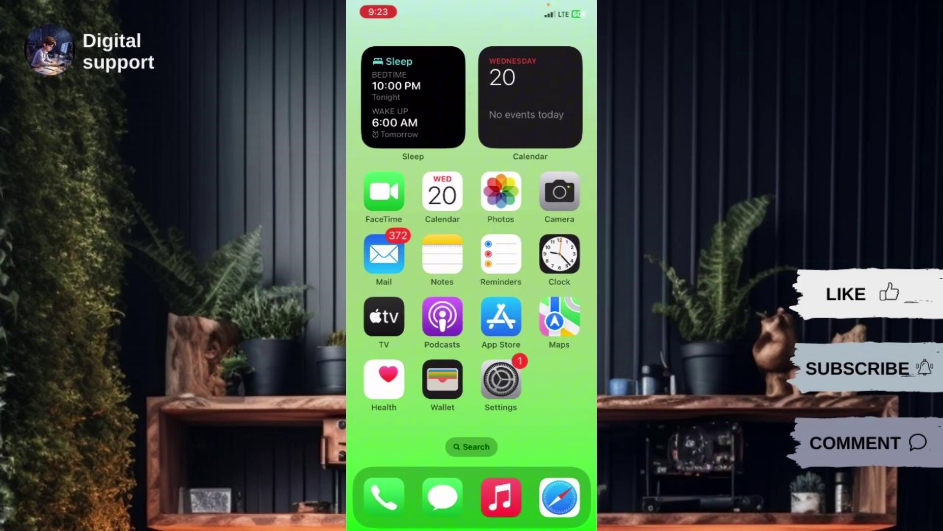
Step: Search the App Store for 'fitness app' and install Apple's Fitness app
{"action": "left_click", "coordinate": [501, 317]}
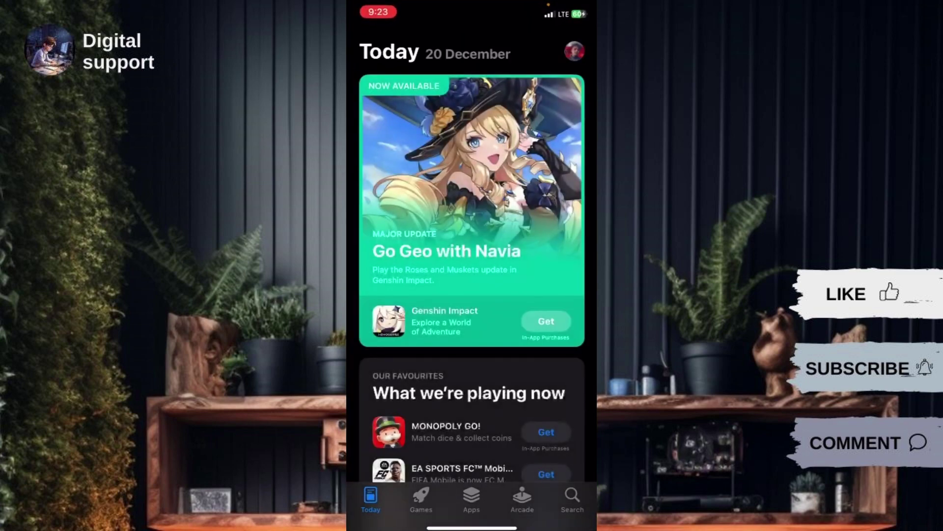
{"action": "left_click", "coordinate": [572, 500]}
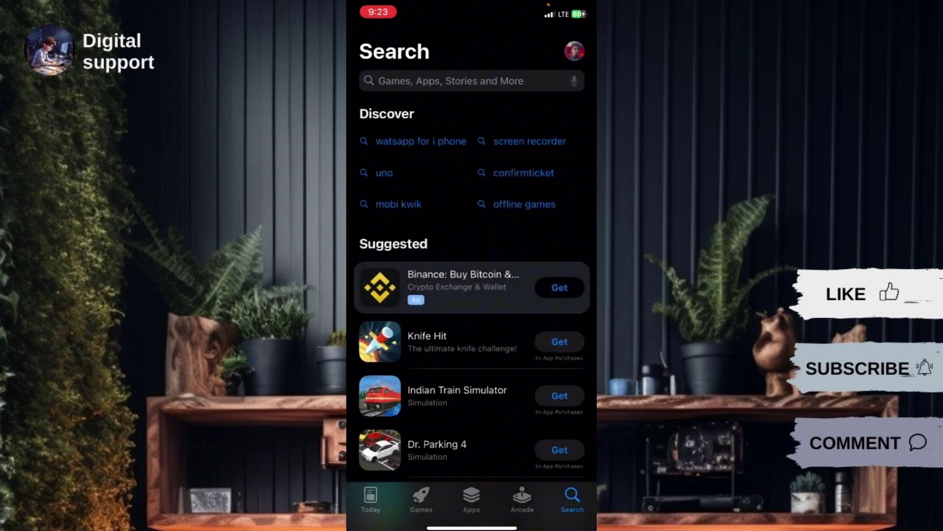
{"action": "left_click", "coordinate": [472, 81]}
{"action": "type", "text": "f"}
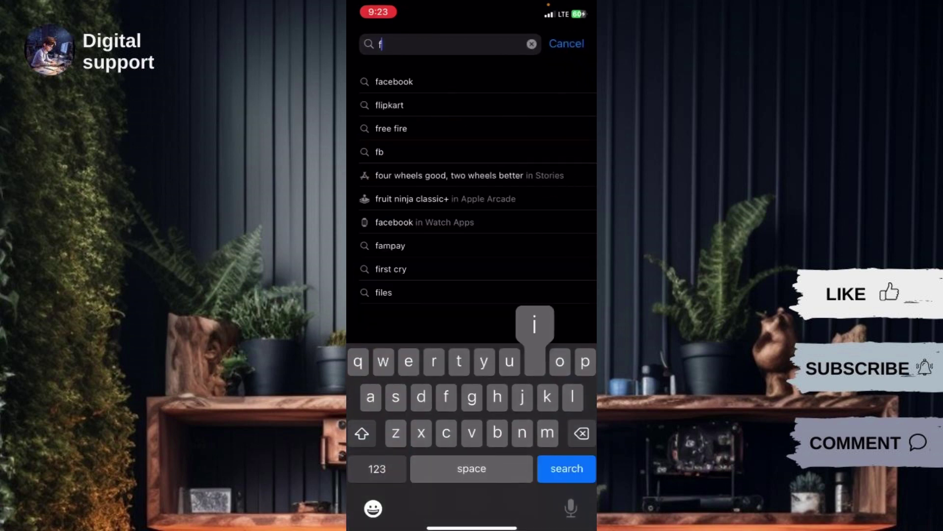
{"action": "type", "text": "itness"}
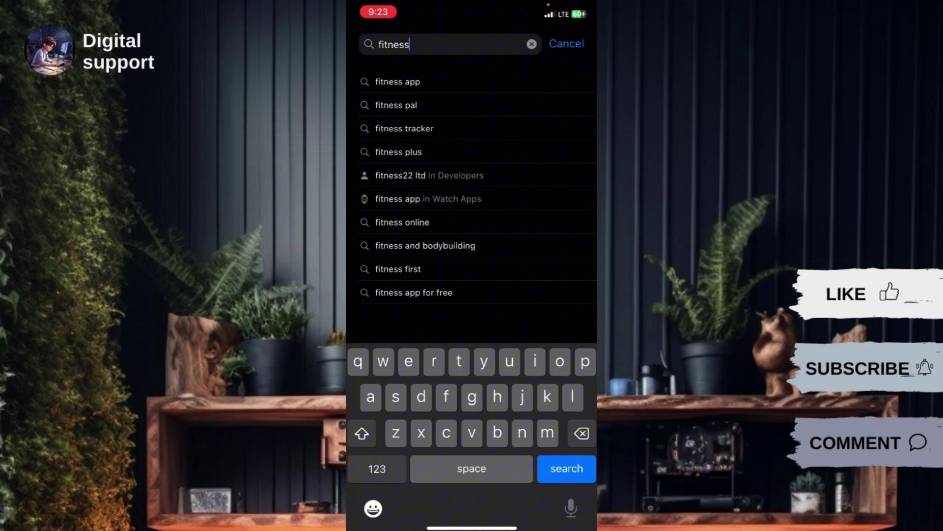
{"action": "left_click", "coordinate": [398, 82]}
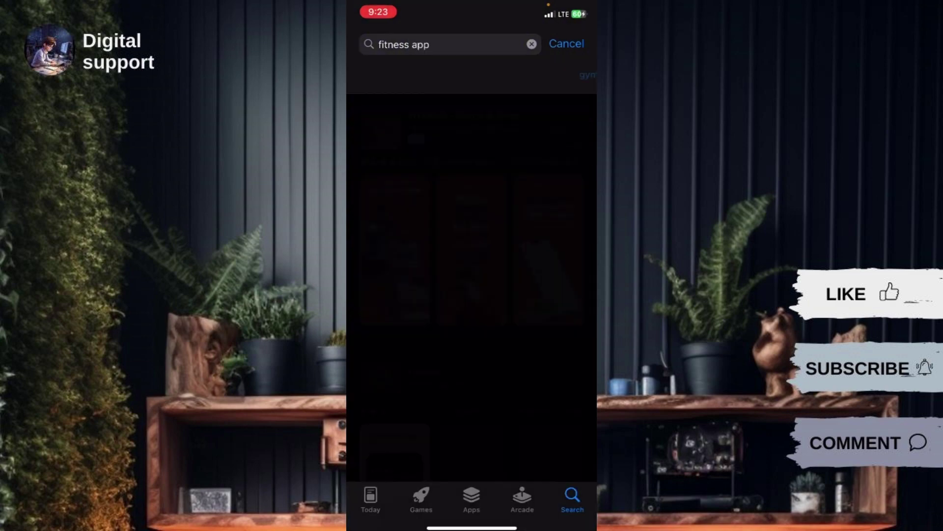
{"action": "left_click", "coordinate": [424, 347]}
{"action": "left_click", "coordinate": [458, 125]}
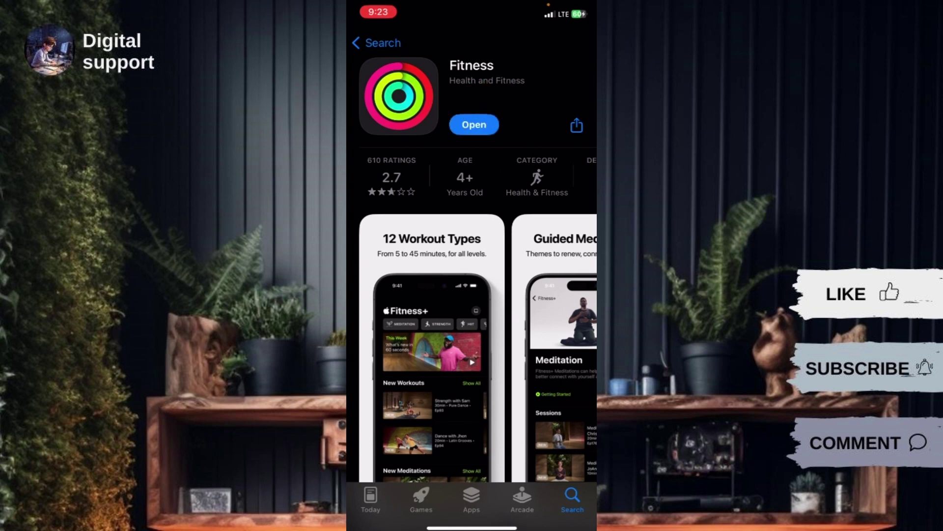
Step: Launch Fitness and finish its welcome and notification setup prompts
{"action": "left_click", "coordinate": [474, 125]}
{"action": "left_click", "coordinate": [472, 459]}
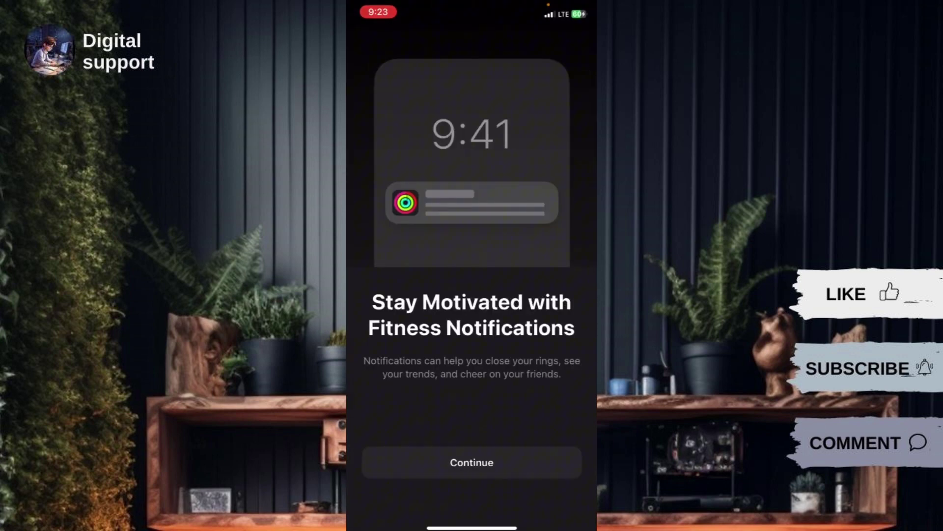
{"action": "left_click", "coordinate": [472, 463]}
{"action": "left_click", "coordinate": [472, 282]}
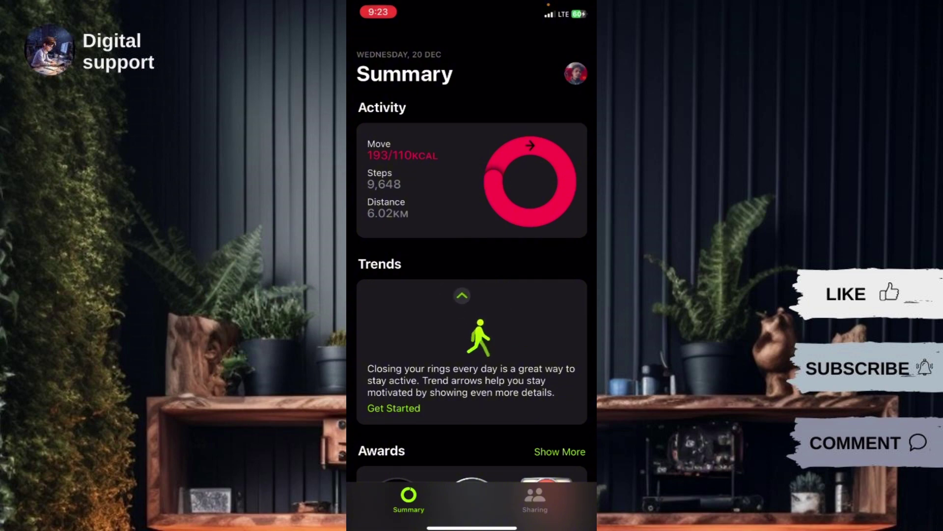
{"action": "scroll", "coordinate": [472, 295], "scroll_direction": "down", "scroll_amount": 3}
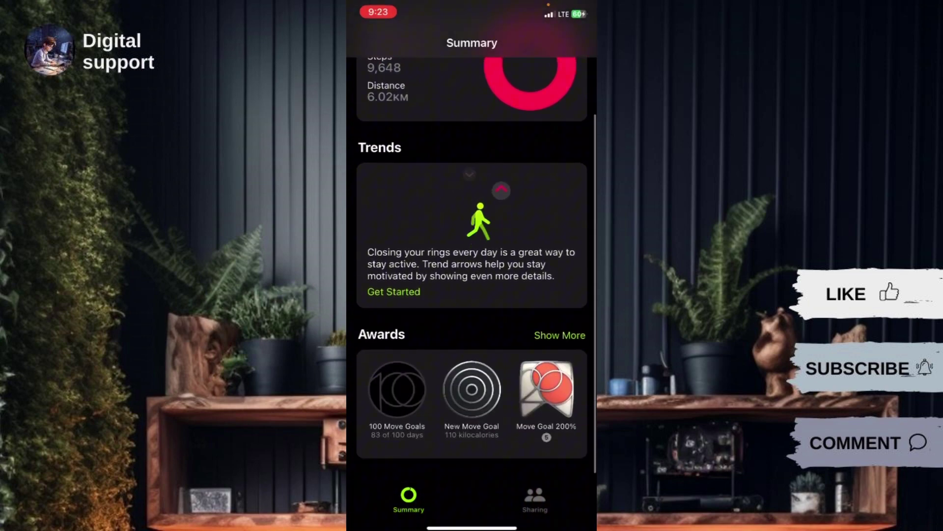
Step: Return to the home screen, enter editing mode and open the widget gallery
{"action": "left_click_drag", "start_coordinate": [472, 527], "coordinate": [472, 295]}
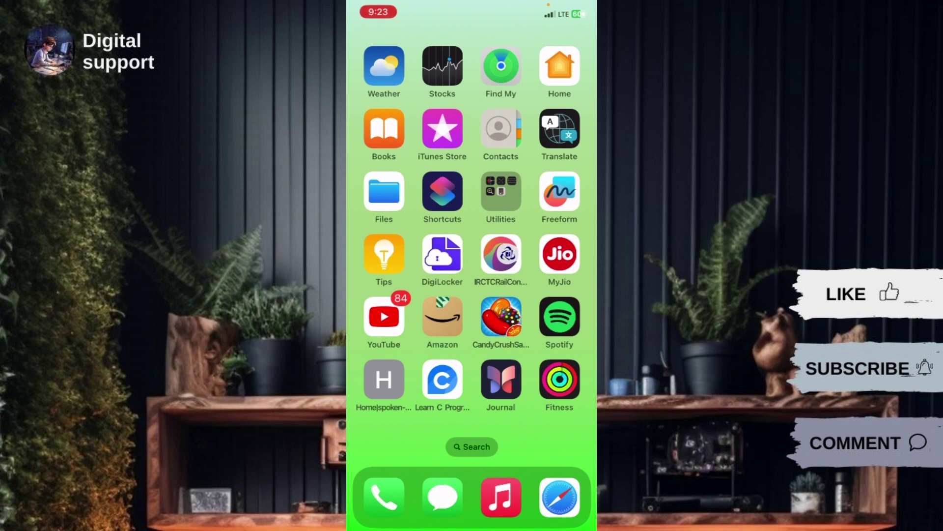
{"action": "left_click", "coordinate": [472, 428]}
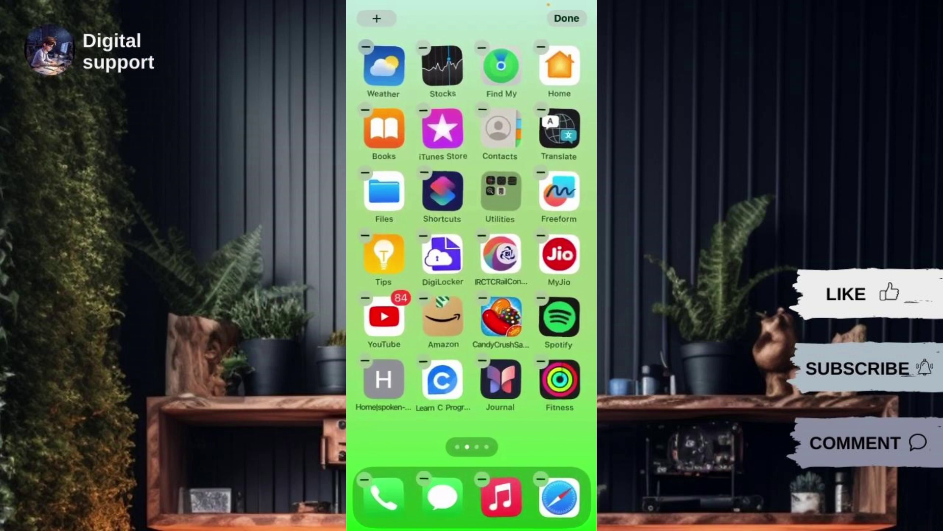
{"action": "left_click", "coordinate": [377, 18]}
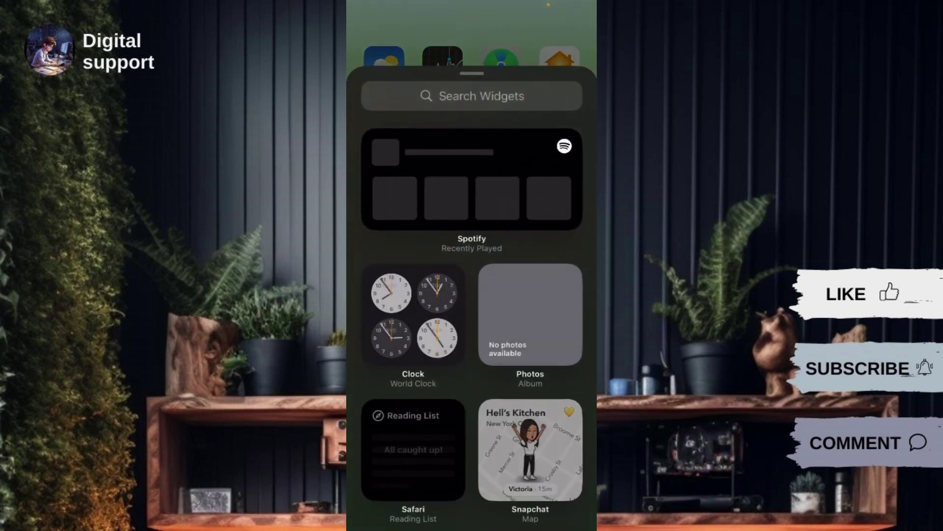
Step: Find Fitness via a 'Fit' widget search and add the small Activity widget showing Move 193/110 kcal
{"action": "left_click", "coordinate": [472, 96]}
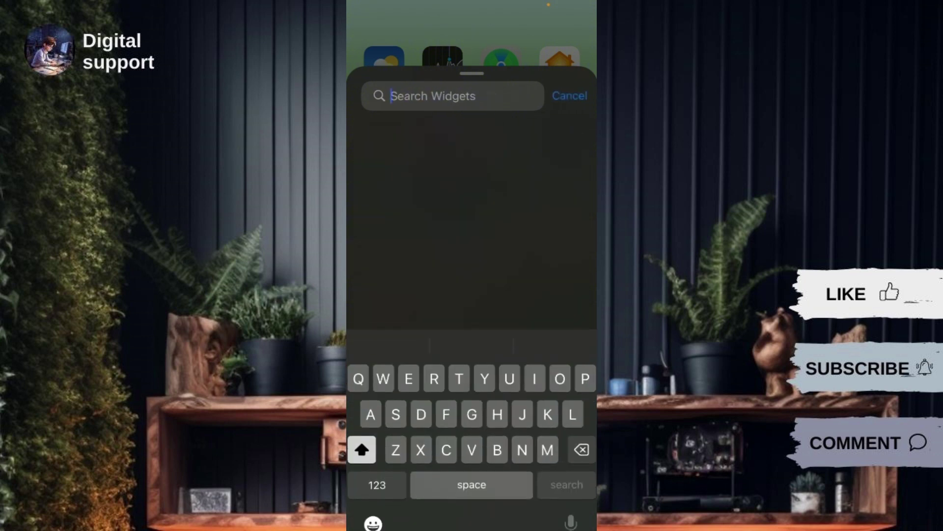
{"action": "type", "text": "Fit"}
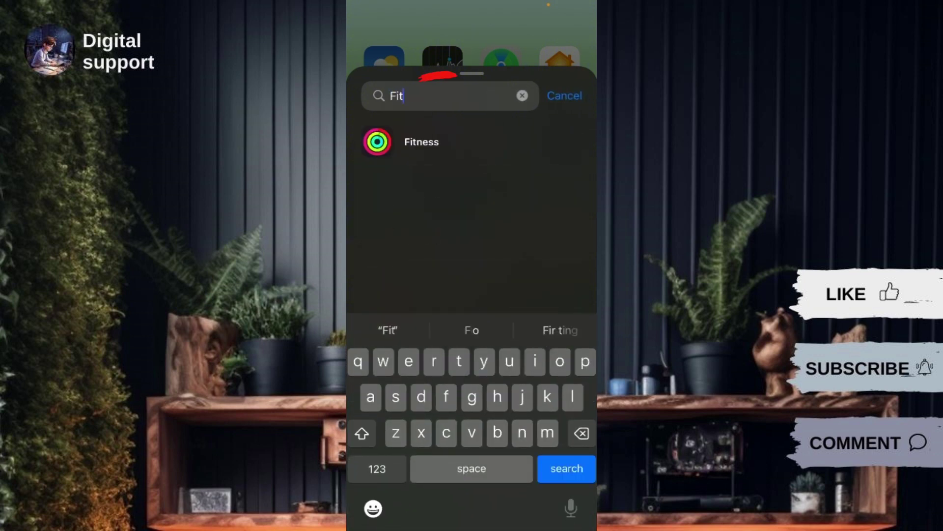
{"action": "left_click", "coordinate": [414, 141]}
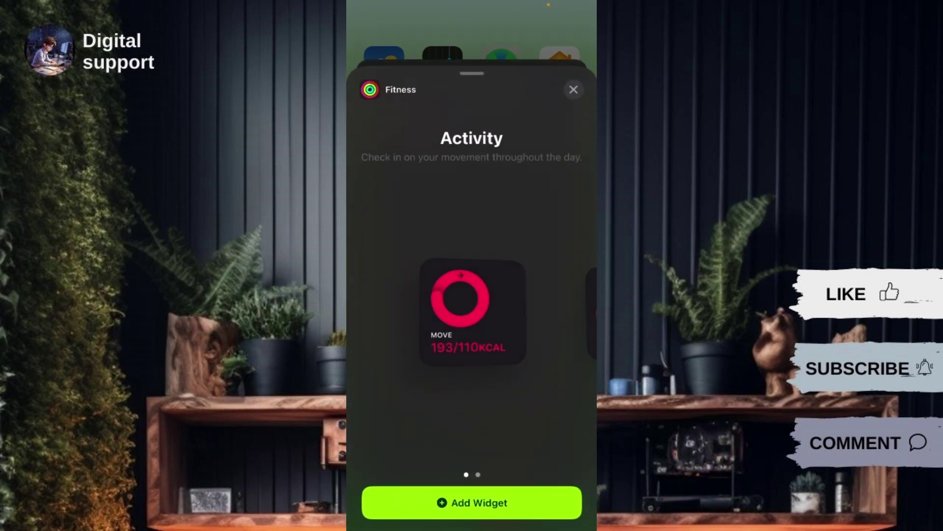
{"action": "left_click_drag", "start_coordinate": [517, 309], "coordinate": [384, 309]}
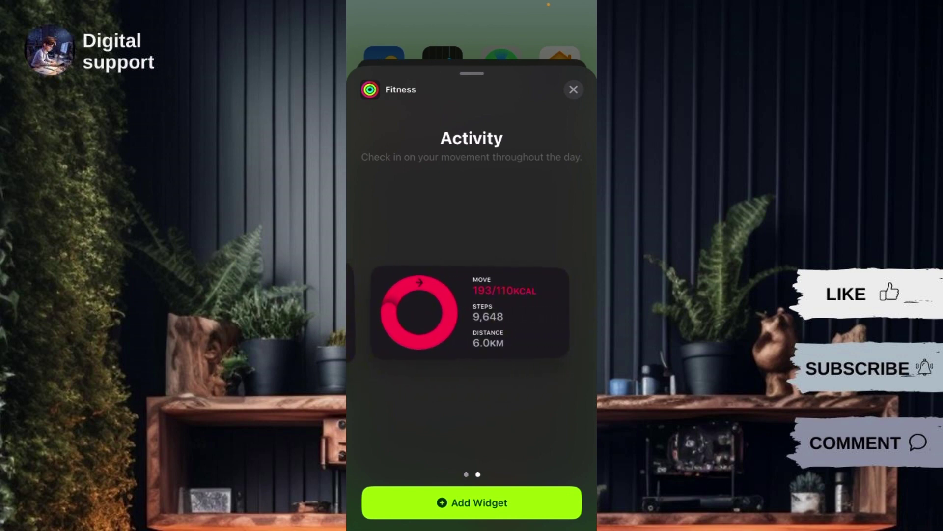
{"action": "left_click_drag", "start_coordinate": [413, 310], "coordinate": [546, 310]}
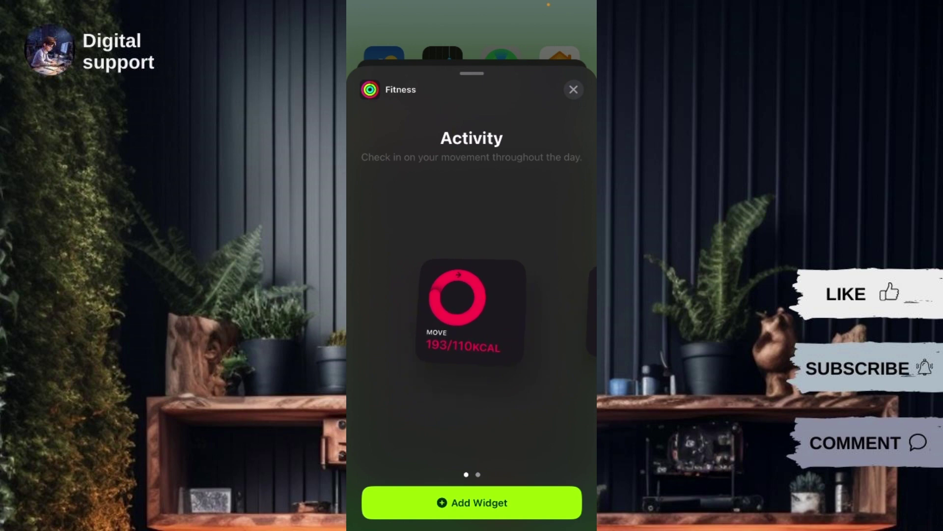
{"action": "left_click", "coordinate": [472, 502]}
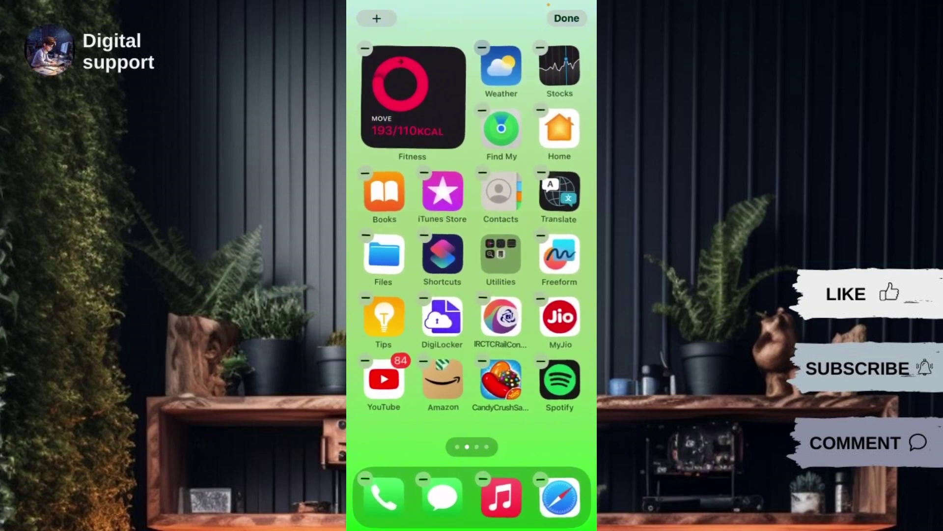
Step: Tap Done to leave editing mode, keeping the Fitness Activity widget at the top left
{"action": "left_click", "coordinate": [567, 18]}
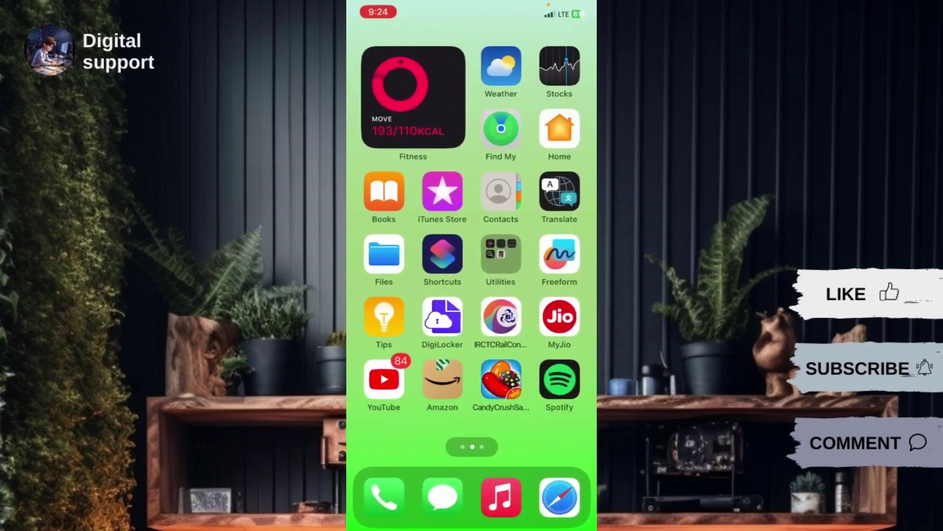